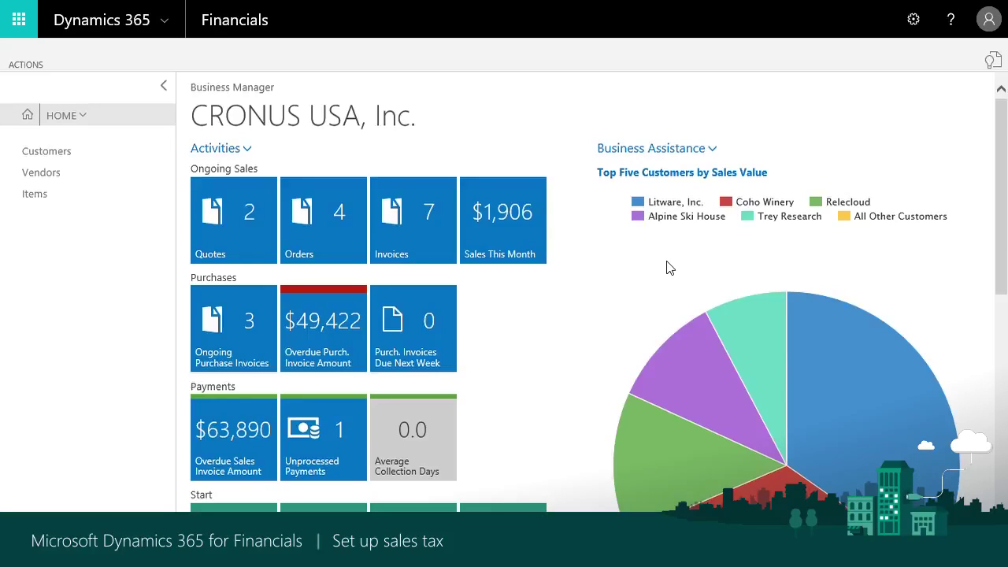
# Search 'assiste', open Assisted Setup and launch the Set up sales tax guide
pyautogui.click(994, 64)
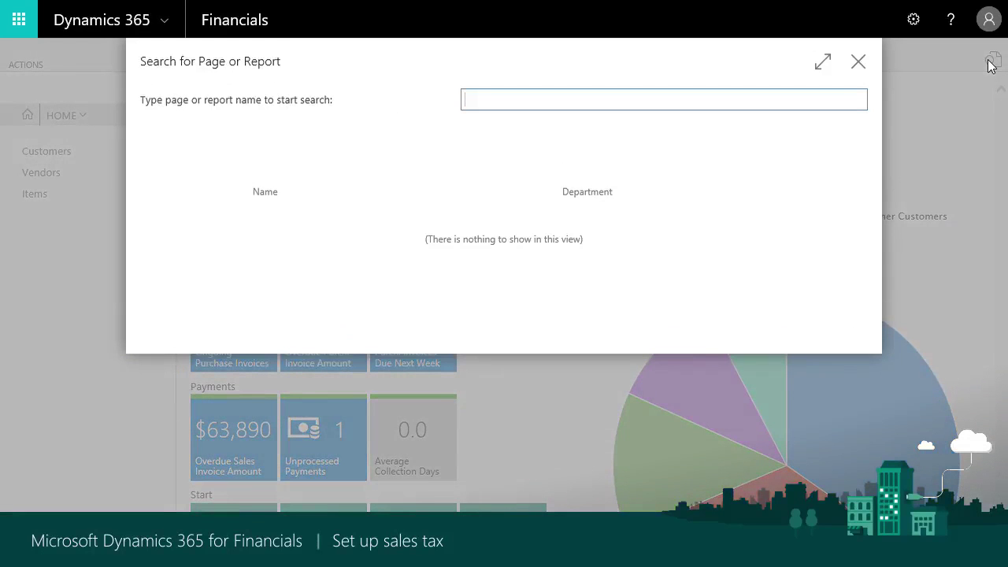
pyautogui.write('assiste')
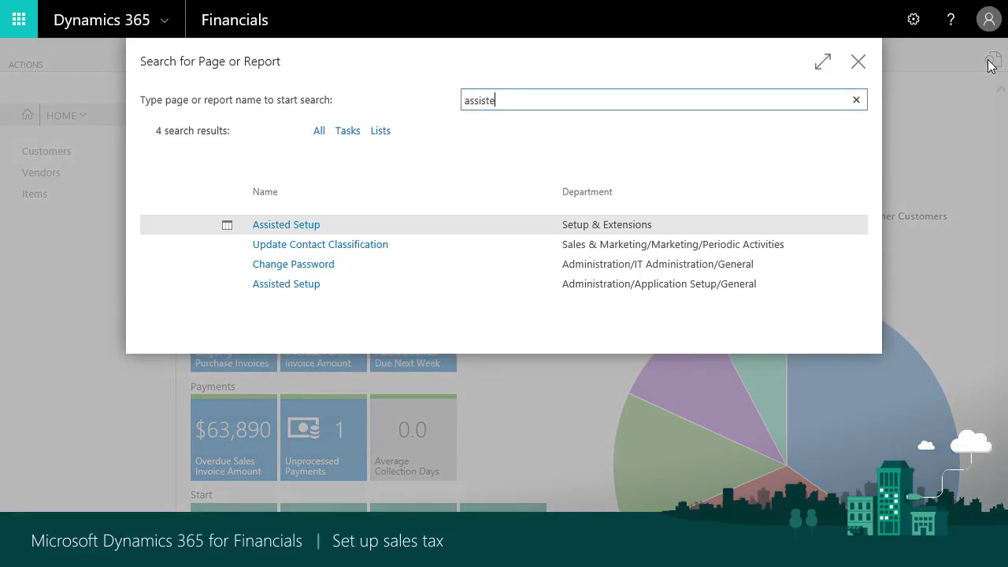
pyautogui.click(270, 227)
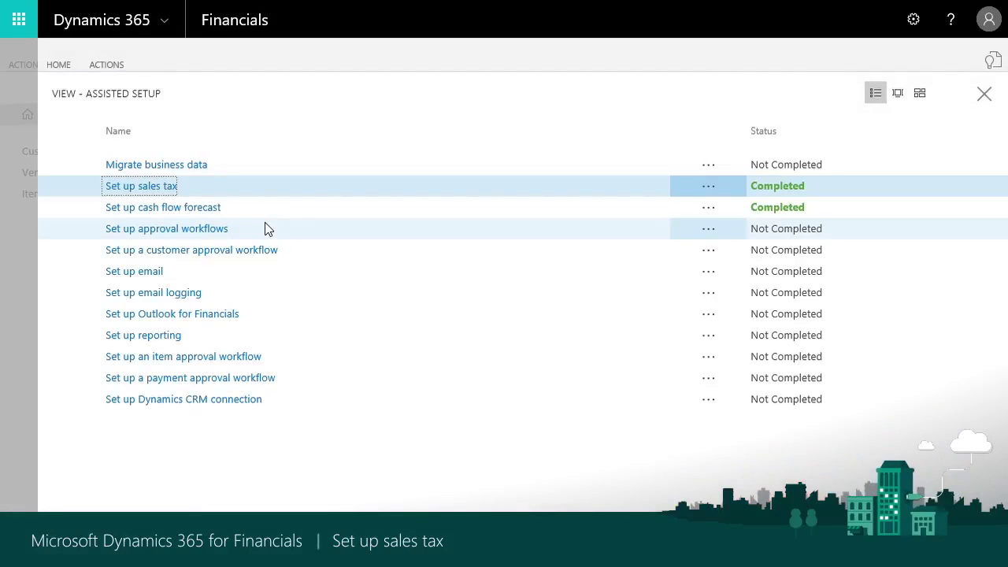
pyautogui.click(158, 191)
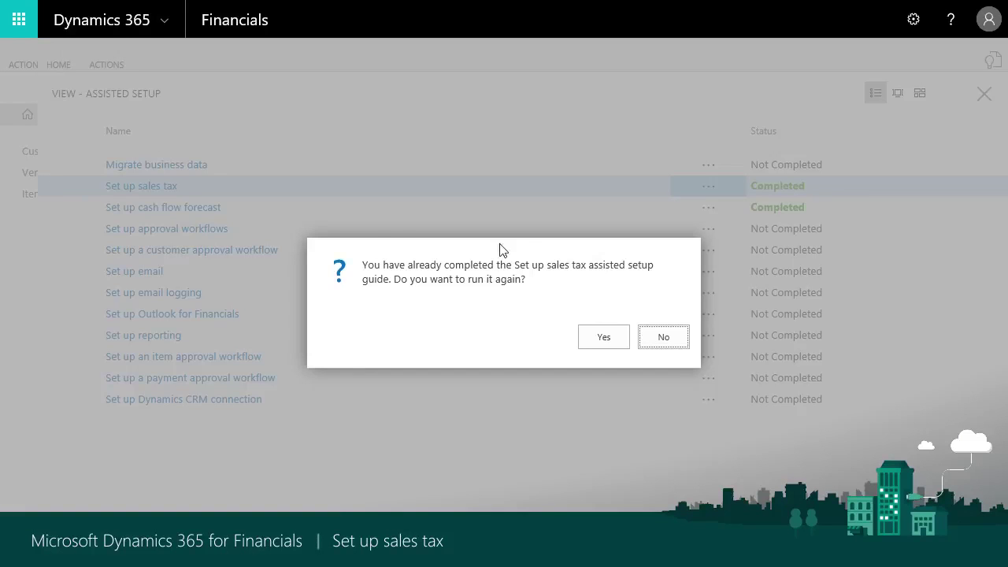
# Confirm rerunning the guide and advance past the welcome and TAXABLE tax group pages
pyautogui.click(603, 338)
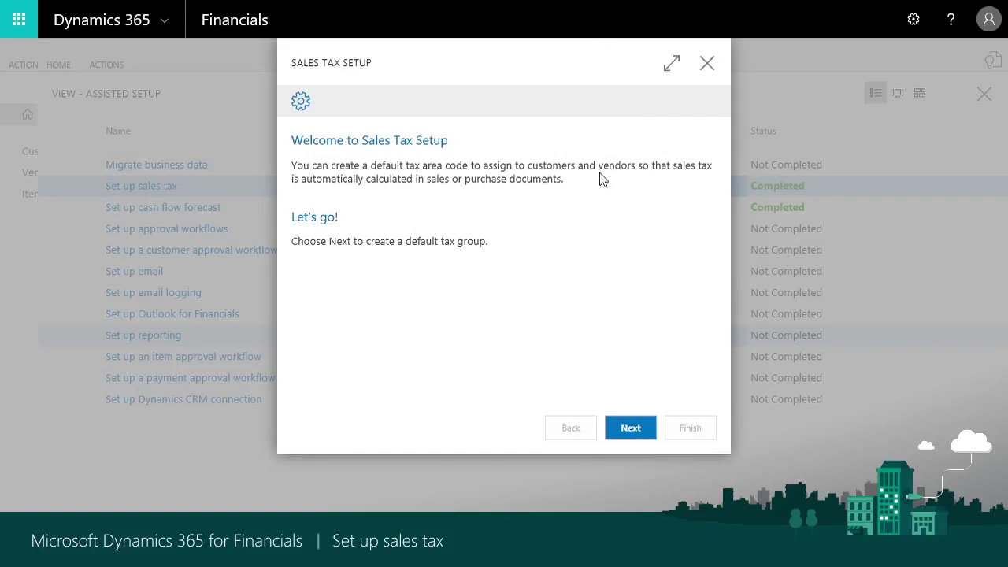
pyautogui.click(650, 435)
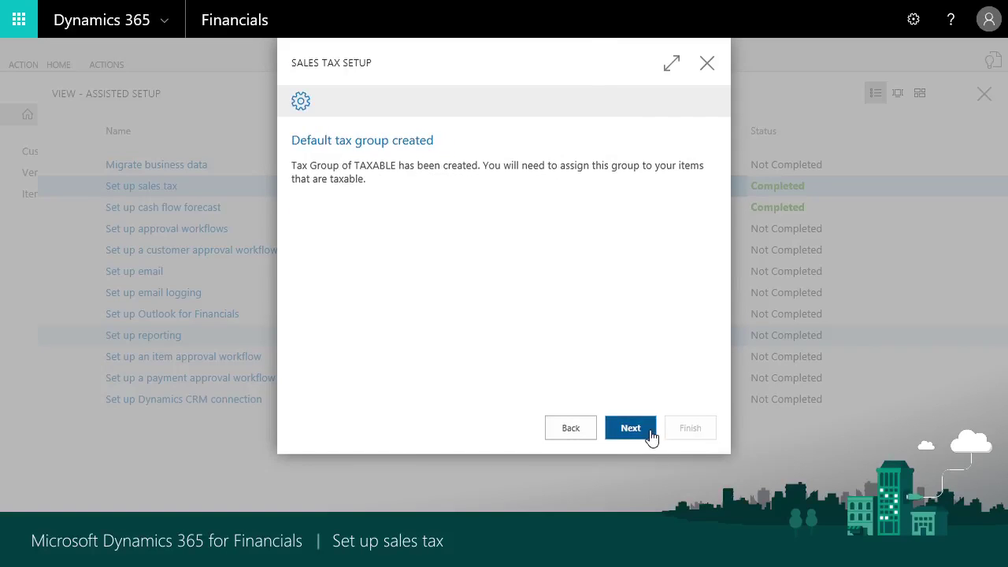
pyautogui.click(650, 435)
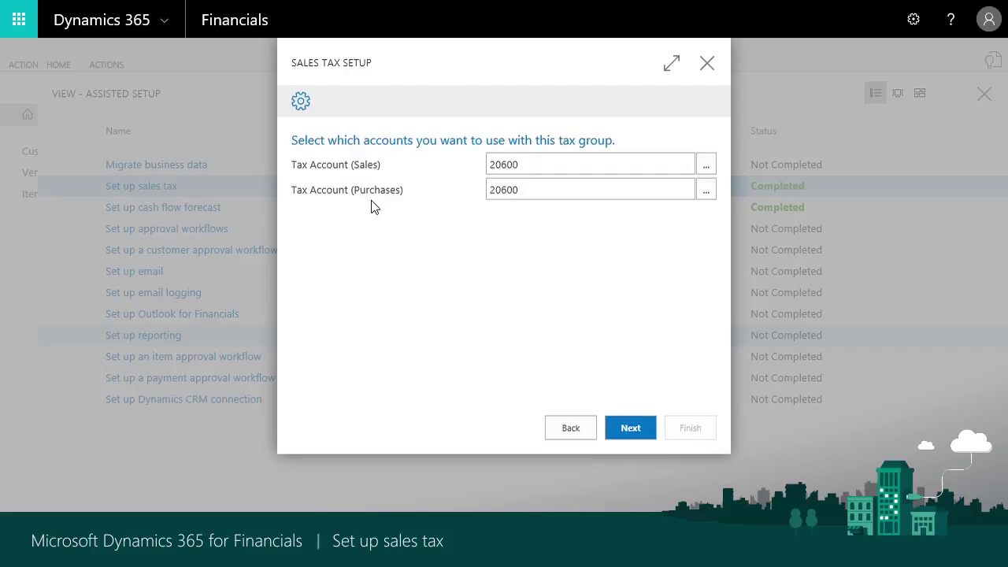
# Accept the 20600 tax accounts and enter city Fargo at 2 and county Cass at 0.5
pyautogui.click(645, 438)
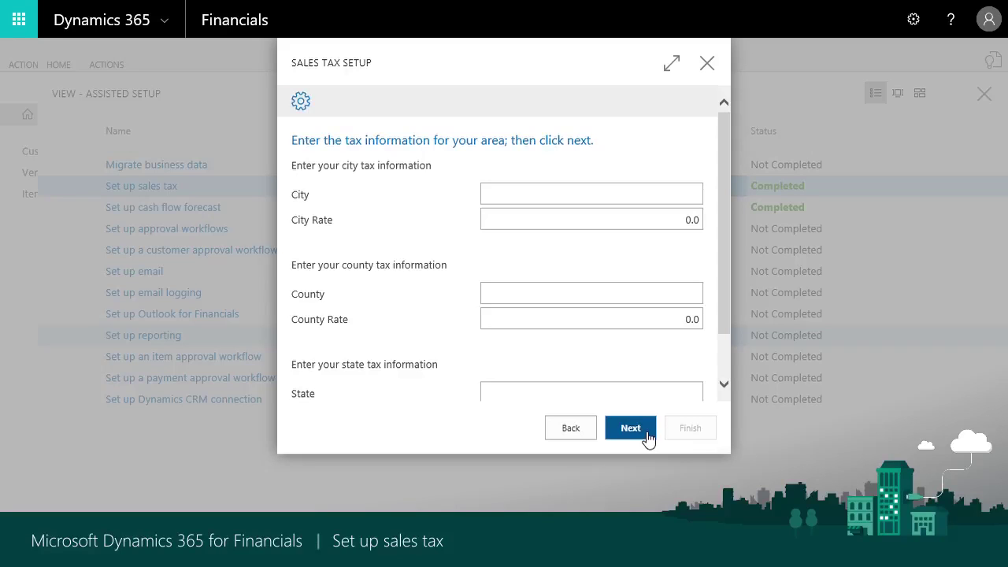
pyautogui.write('Fargo')
pyautogui.press('Tab')
pyautogui.write('2')
pyautogui.press('Tab')
pyautogui.write('Cass')
pyautogui.press('Tab')
pyautogui.write('.5')
# Enter state ND at rate 5.0 and accept FARGO, ND as the tax area code
pyautogui.press('Tab')
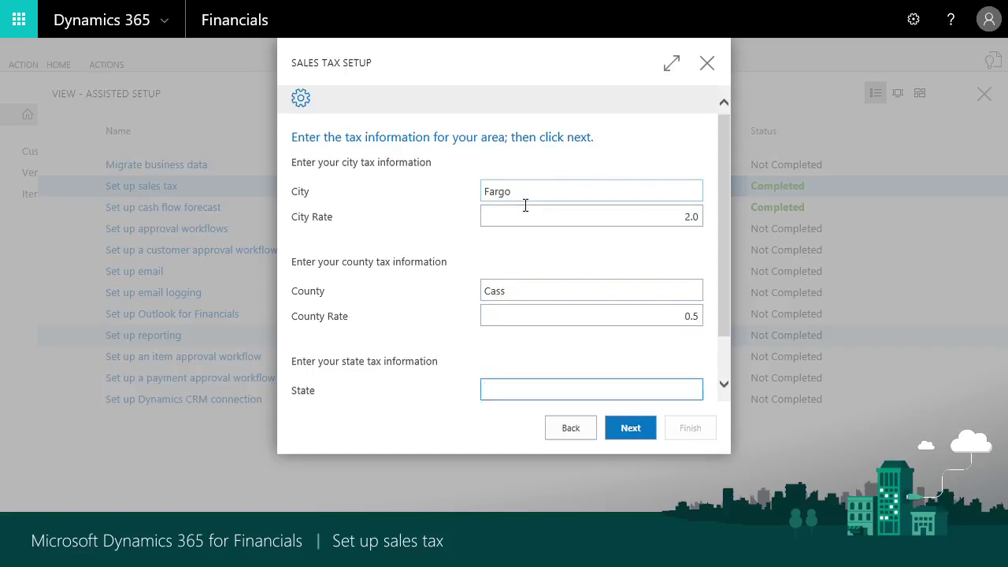
pyautogui.write('ND')
pyautogui.press('Tab')
pyautogui.write('5.')
pyautogui.press('Tab')
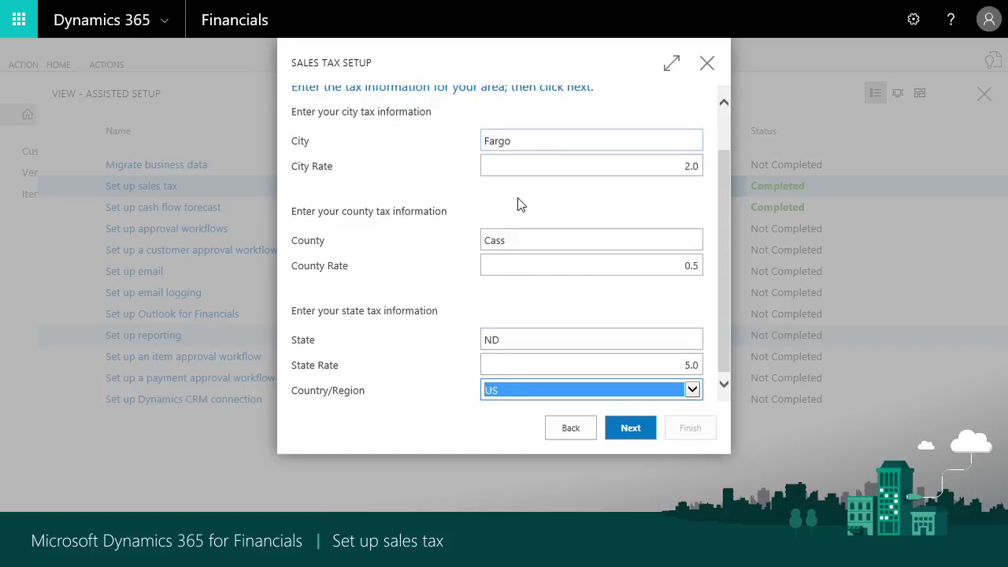
pyautogui.click(632, 428)
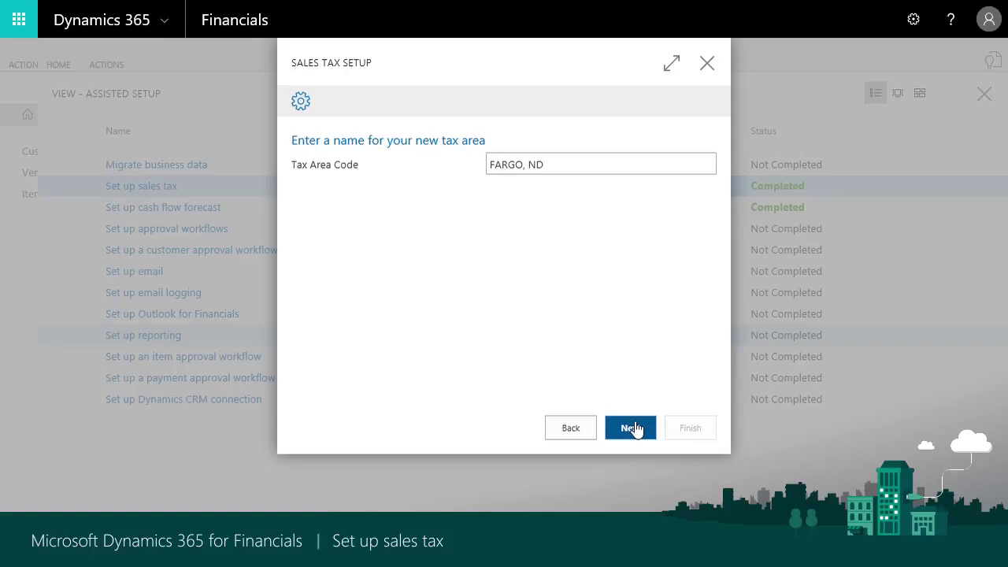
pyautogui.click(634, 427)
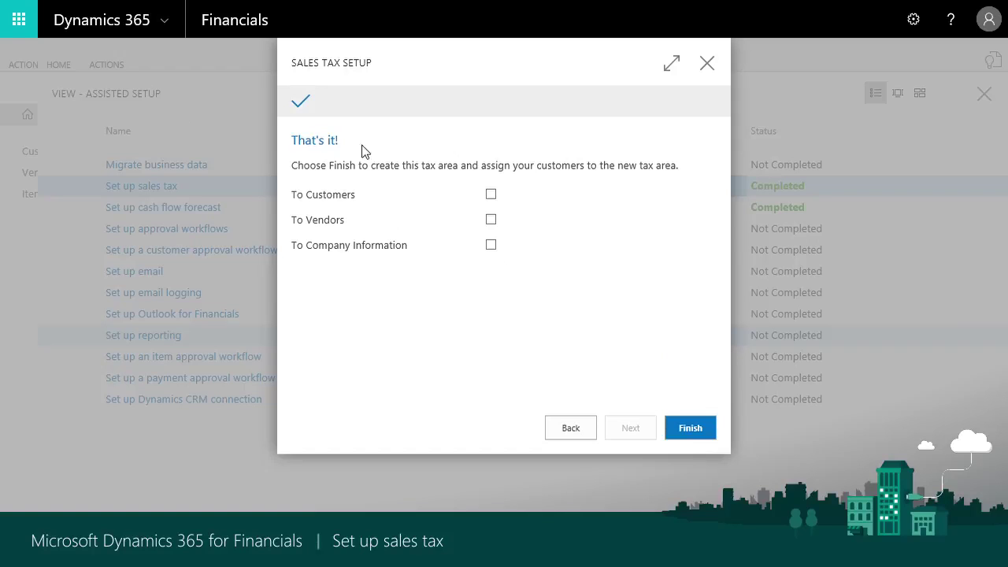
# Assign the tax area to customers, vendors and company information, then finish the guide
pyautogui.click(490, 194)
pyautogui.click(490, 220)
pyautogui.click(491, 245)
pyautogui.click(692, 427)
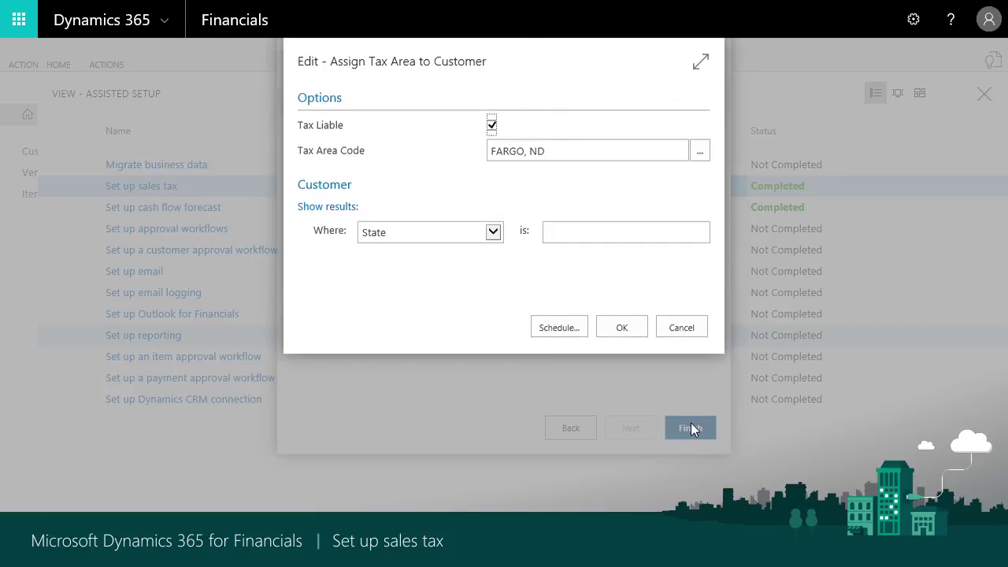
# Apply FARGO, ND to customers whose City is Fargo
pyautogui.click(472, 236)
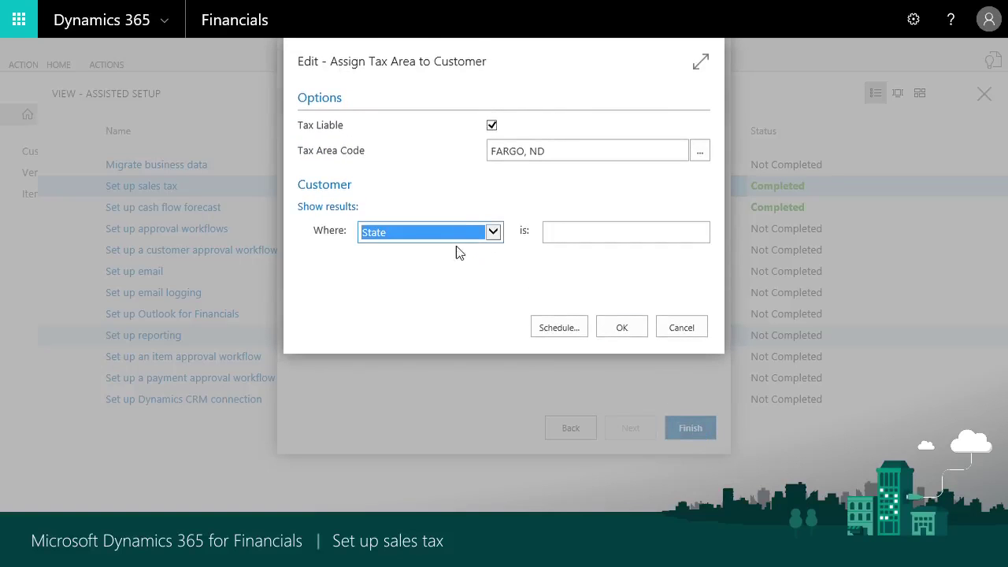
pyautogui.press('c')
pyautogui.press('i')
pyautogui.press('Tab')
pyautogui.write('Fargo')
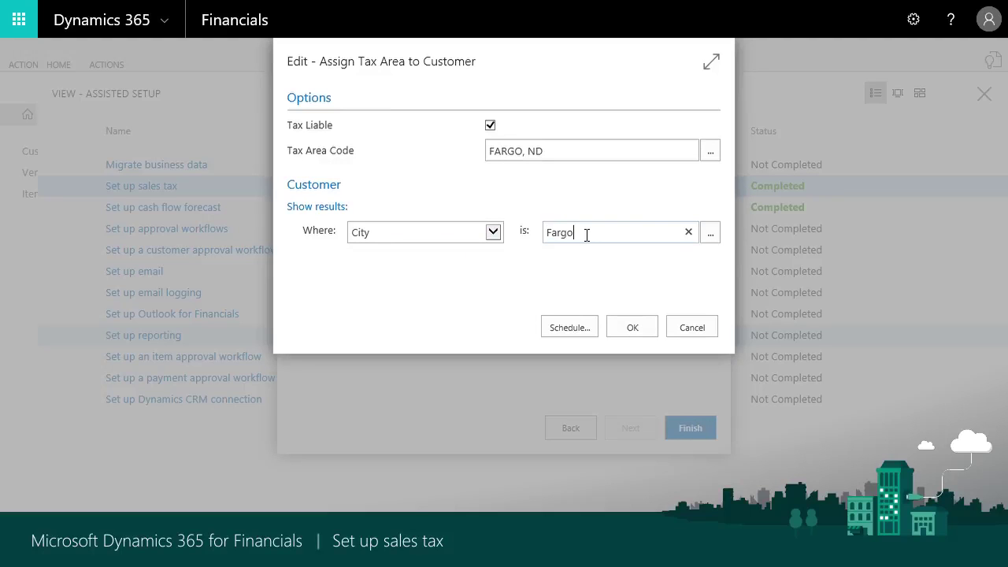
pyautogui.click(464, 329)
pyautogui.click(652, 330)
# Apply FARGO, ND to vendors whose City is Fargo
pyautogui.click(419, 236)
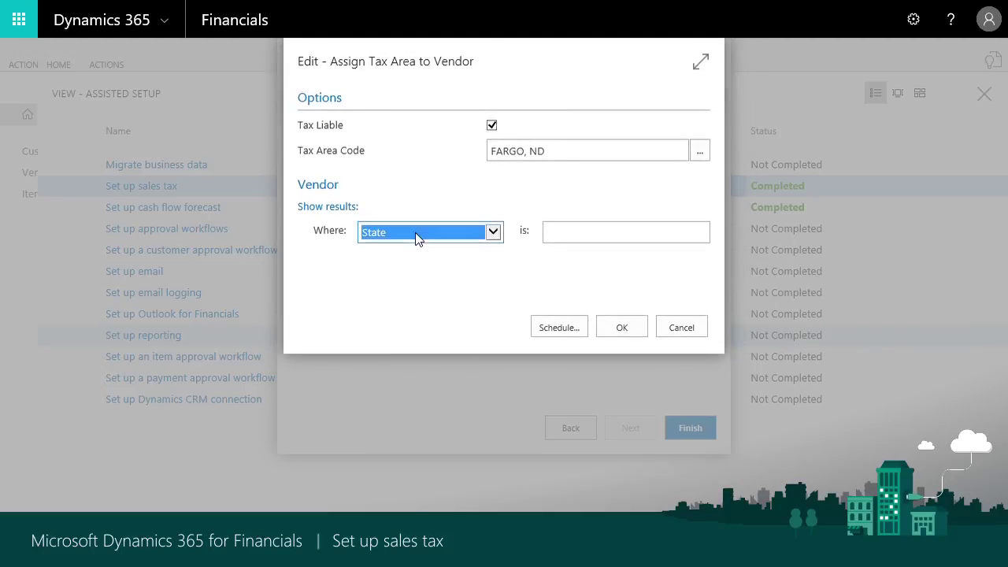
pyautogui.press('Up')
pyautogui.click(569, 225)
pyautogui.write('Fargo')
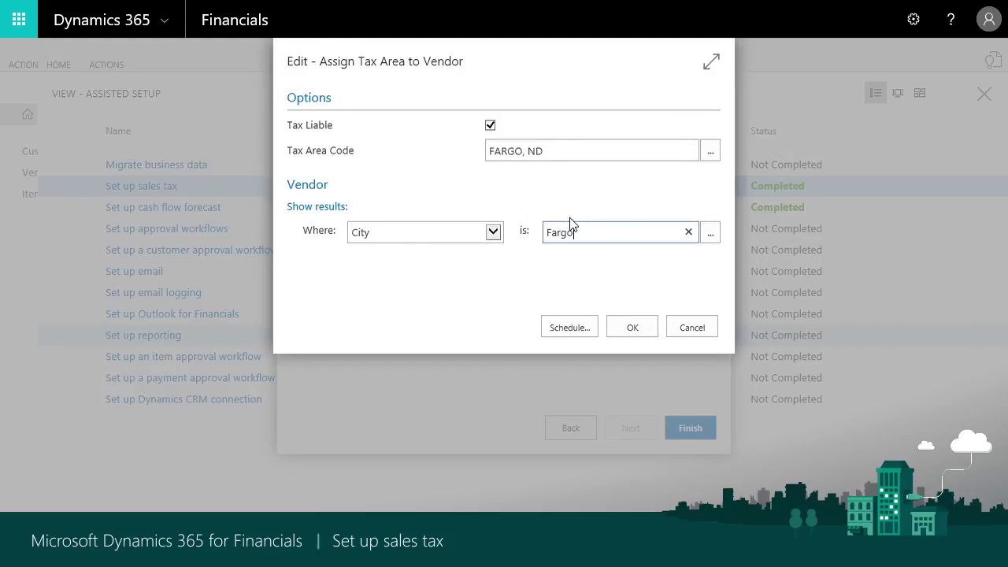
pyautogui.click(474, 320)
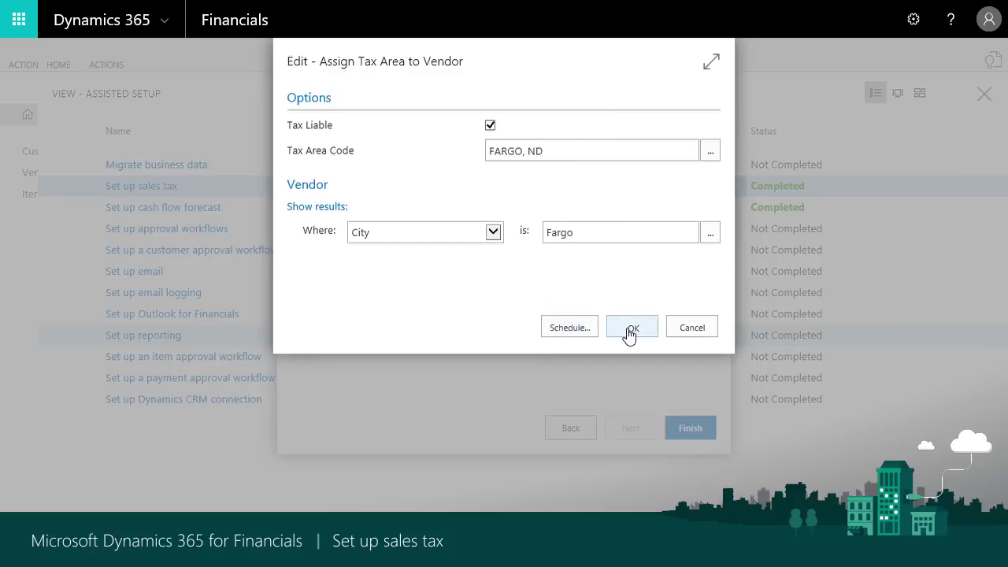
pyautogui.click(631, 332)
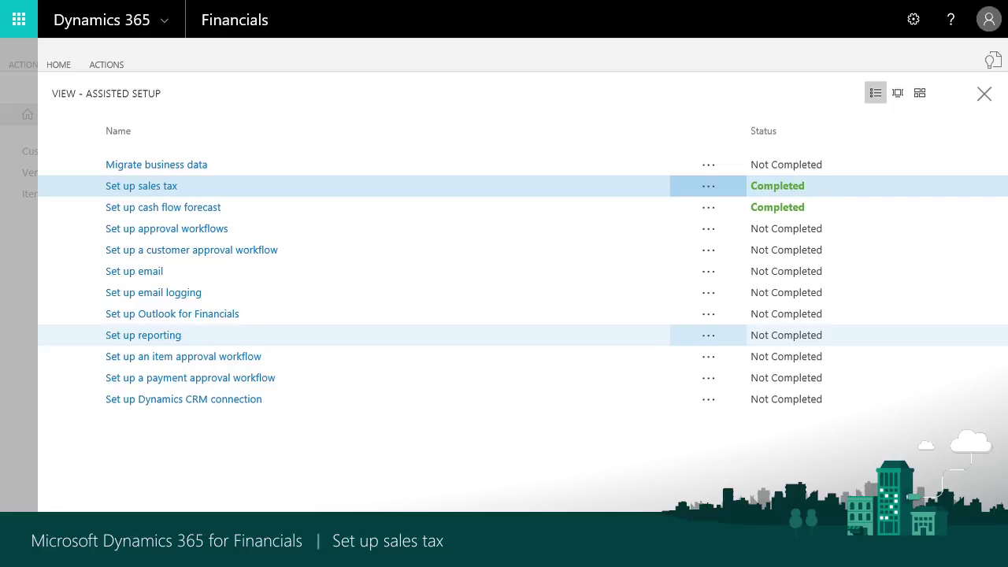
# From the Customers list, start Assign Tax Area and choose FARGO, ND as the code
pyautogui.click(984, 94)
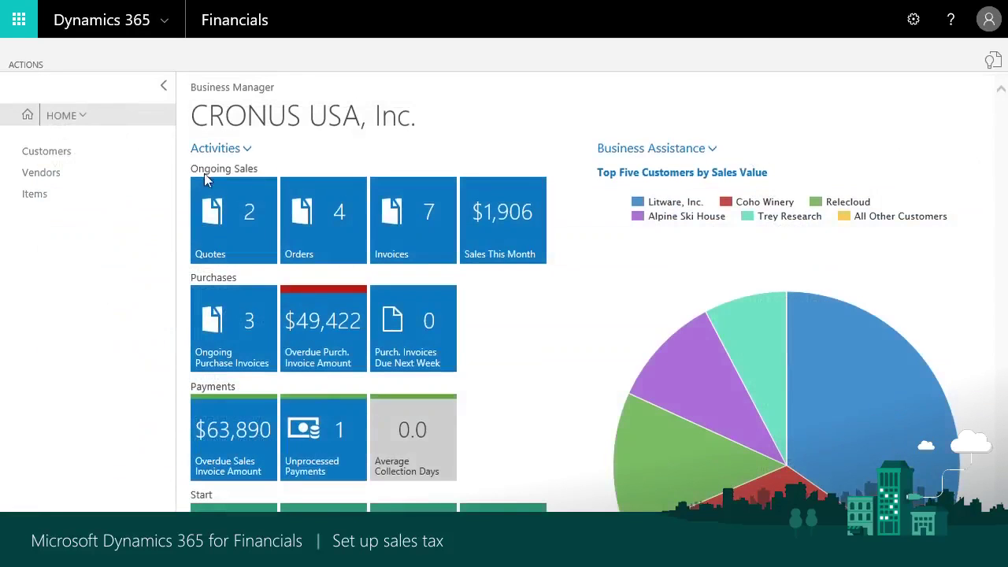
pyautogui.click(55, 158)
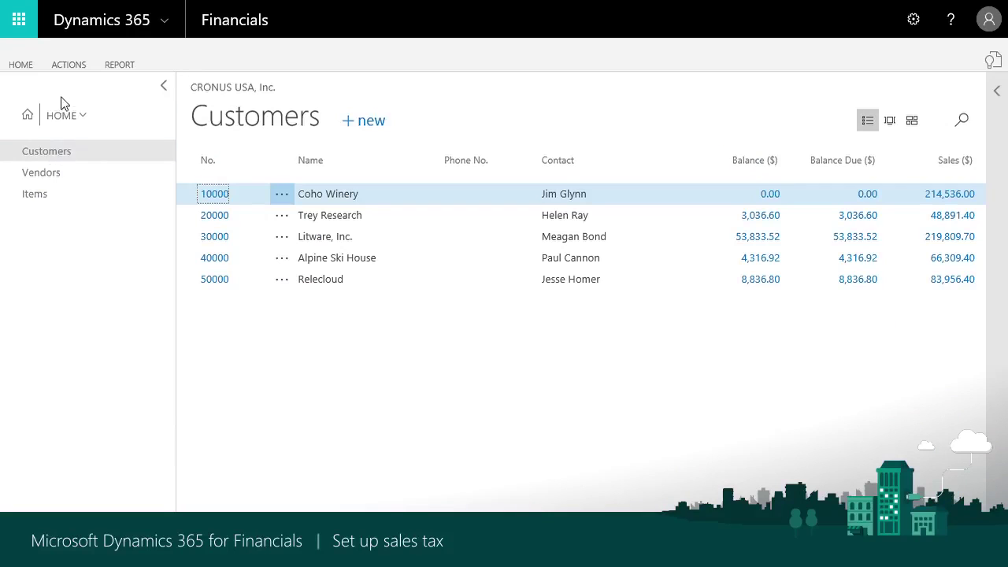
pyautogui.click(69, 66)
pyautogui.click(26, 110)
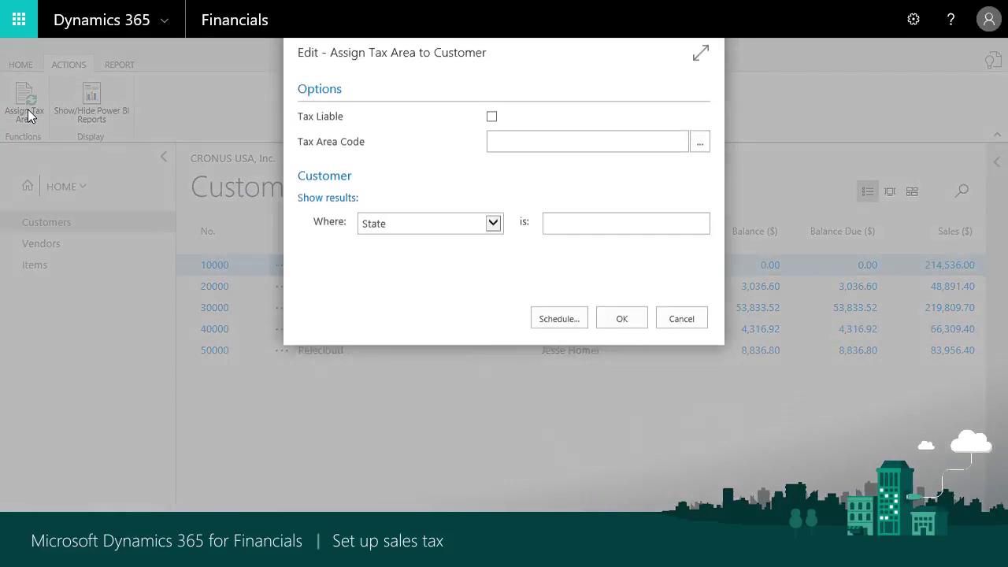
pyautogui.click(698, 156)
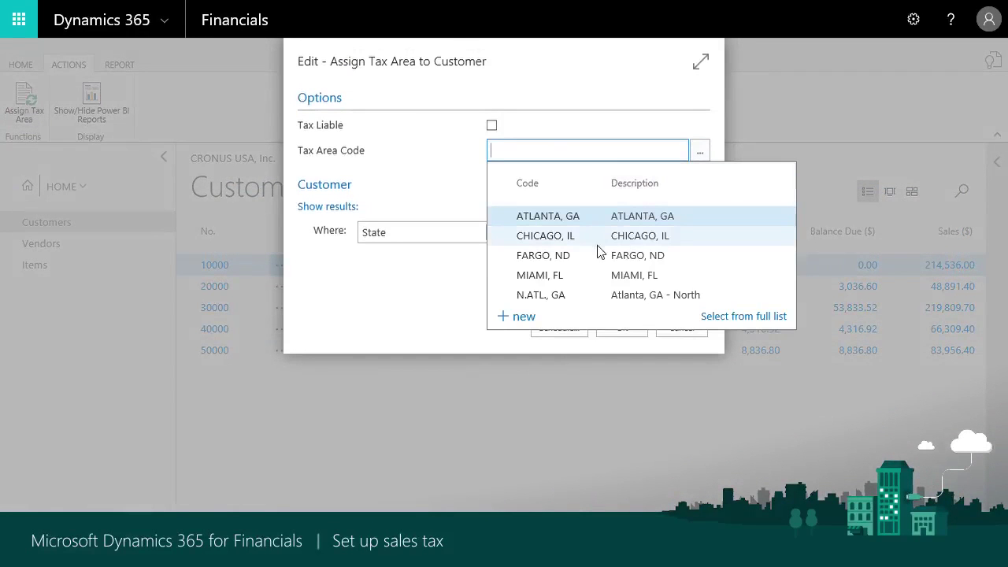
pyautogui.click(548, 257)
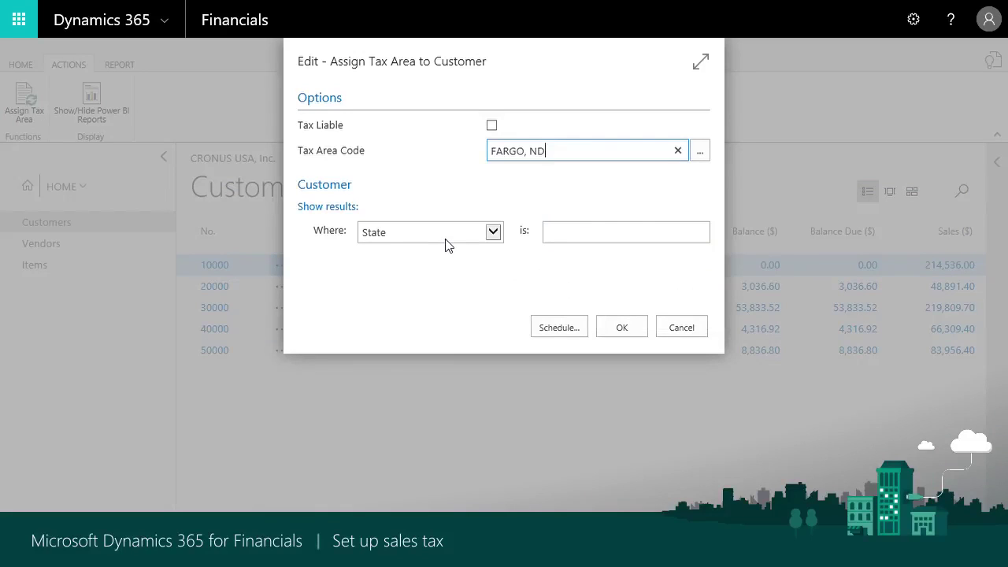